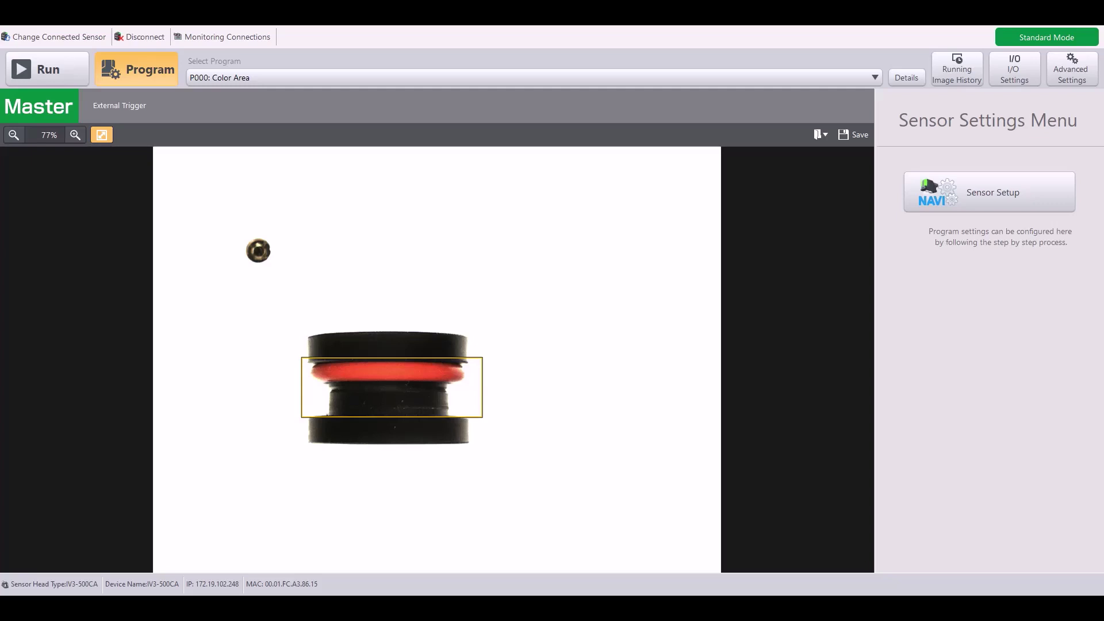
- Open the Sensor Setup wizard and jump to STEP4 Output Assignment
click(993, 206)
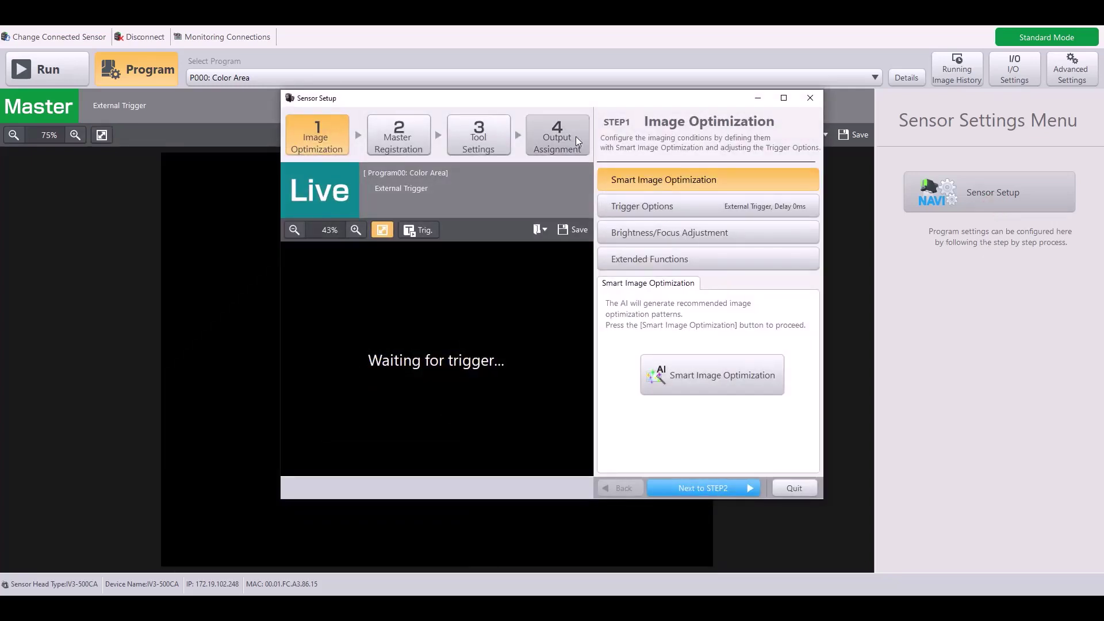
click(557, 135)
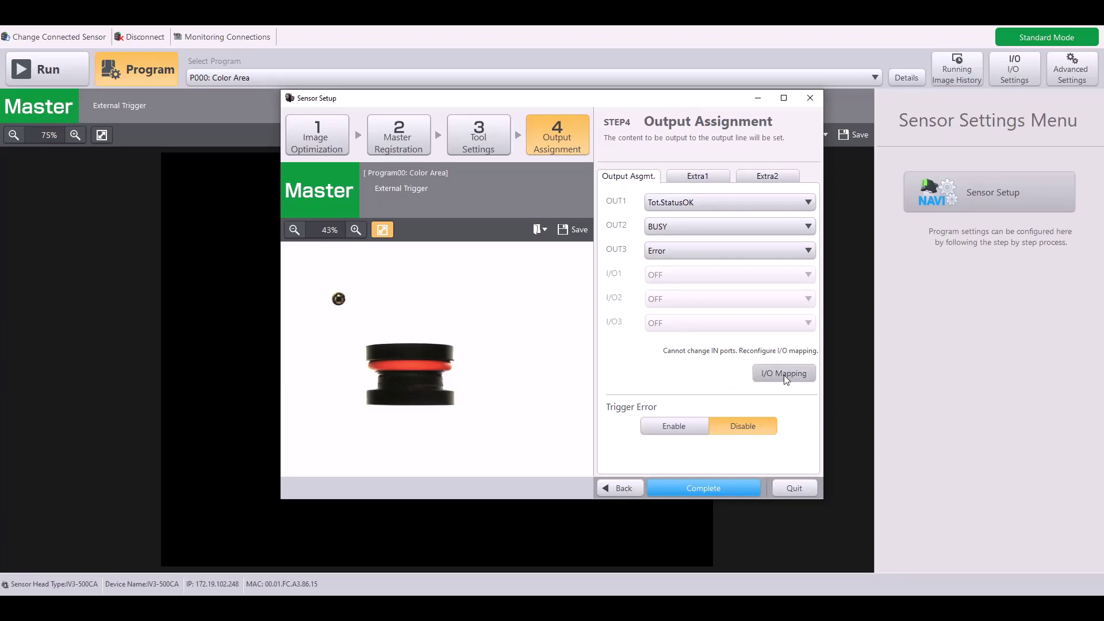
- In I/O Mapping, set I/O1, I/O2 and I/O3 to OUT and confirm the change
click(799, 375)
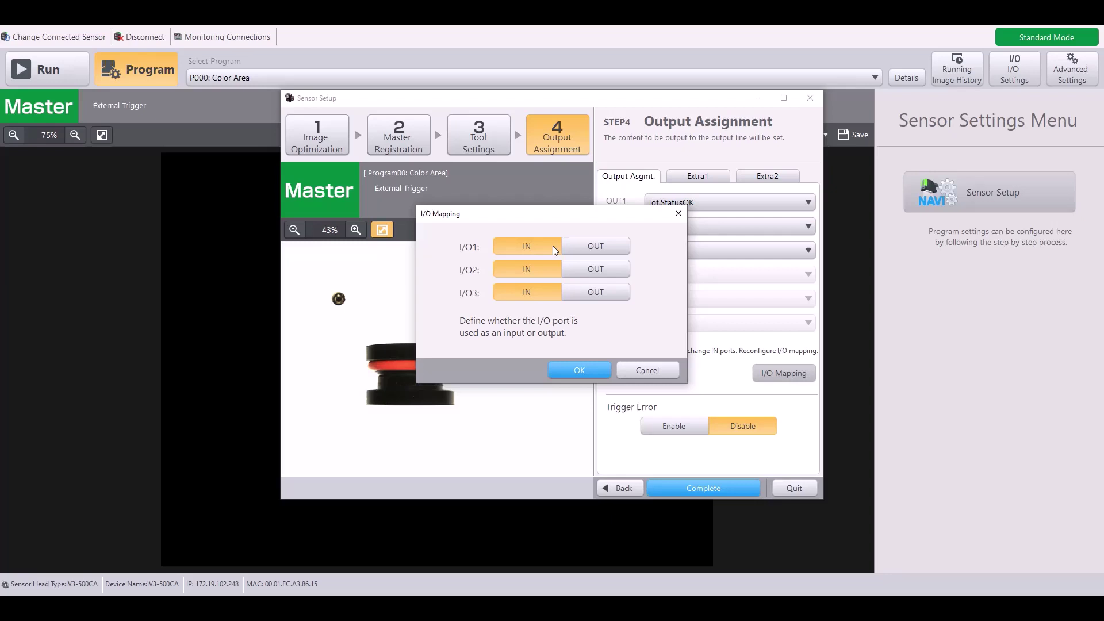
click(585, 252)
click(587, 269)
click(594, 294)
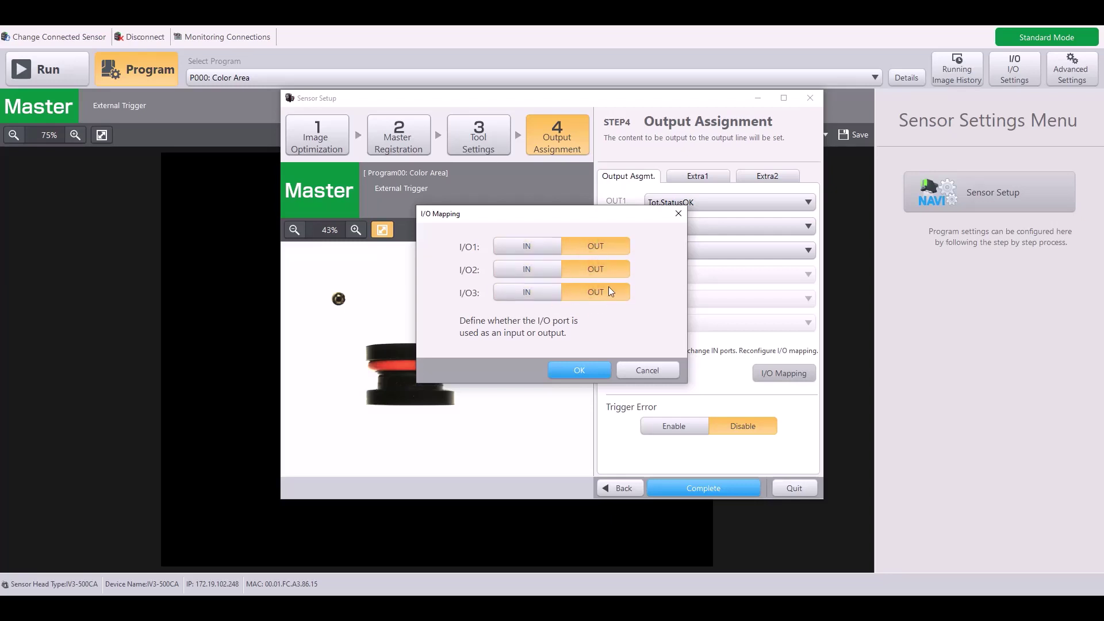
click(550, 291)
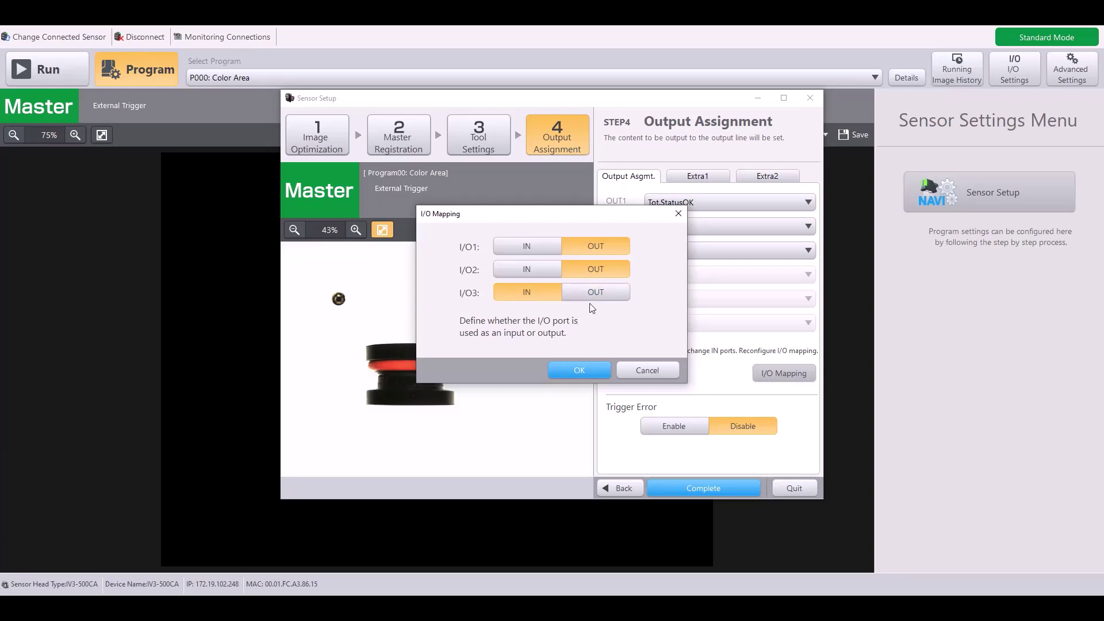
click(601, 293)
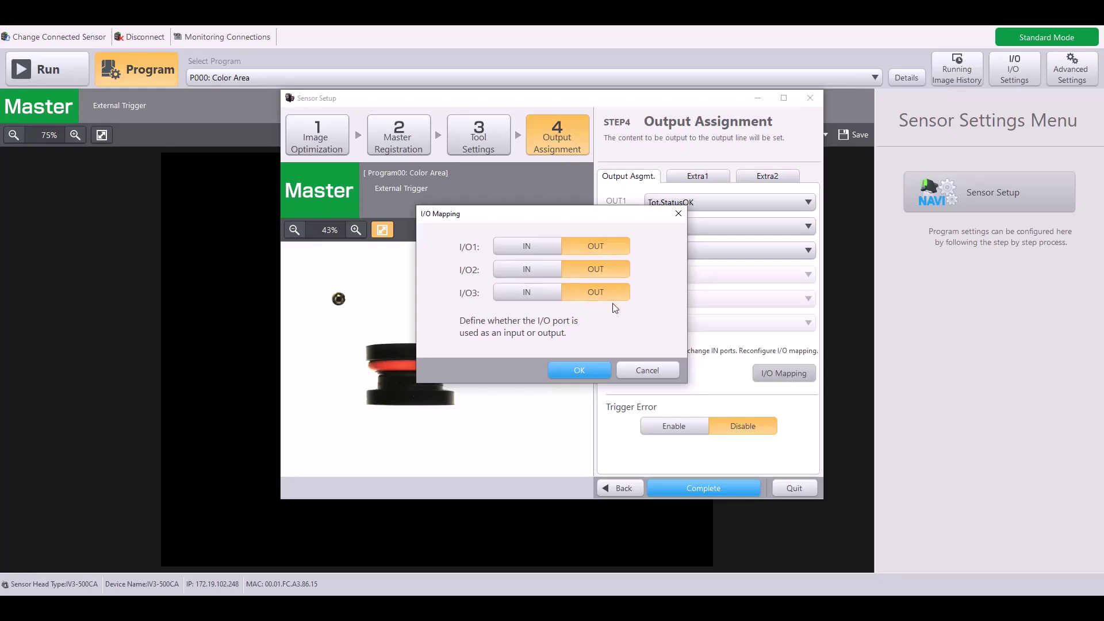
click(591, 369)
click(569, 344)
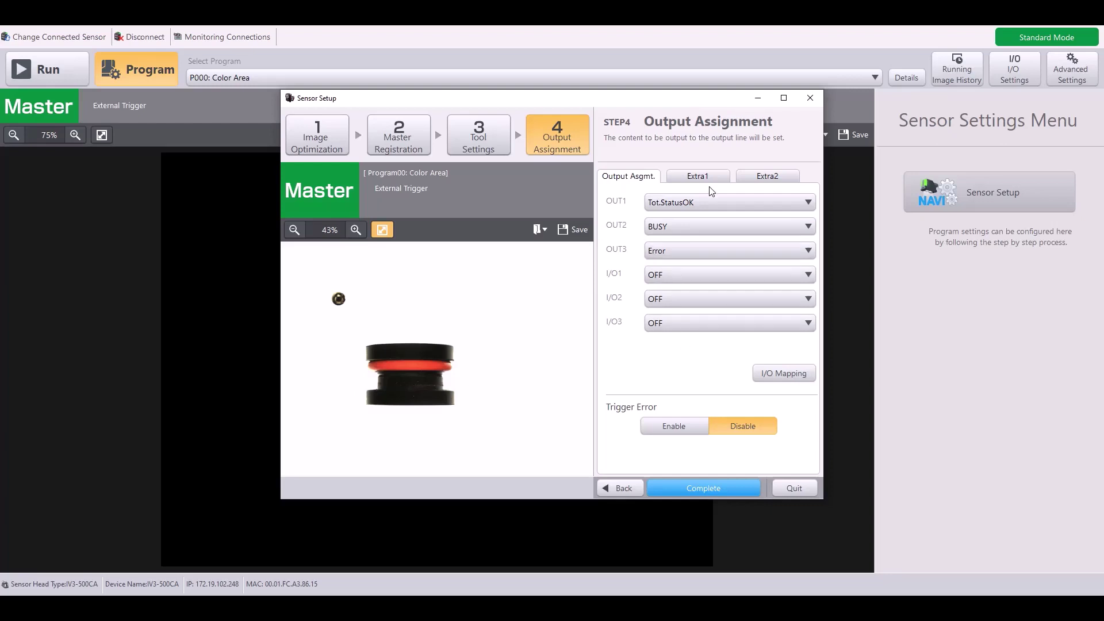
click(715, 199)
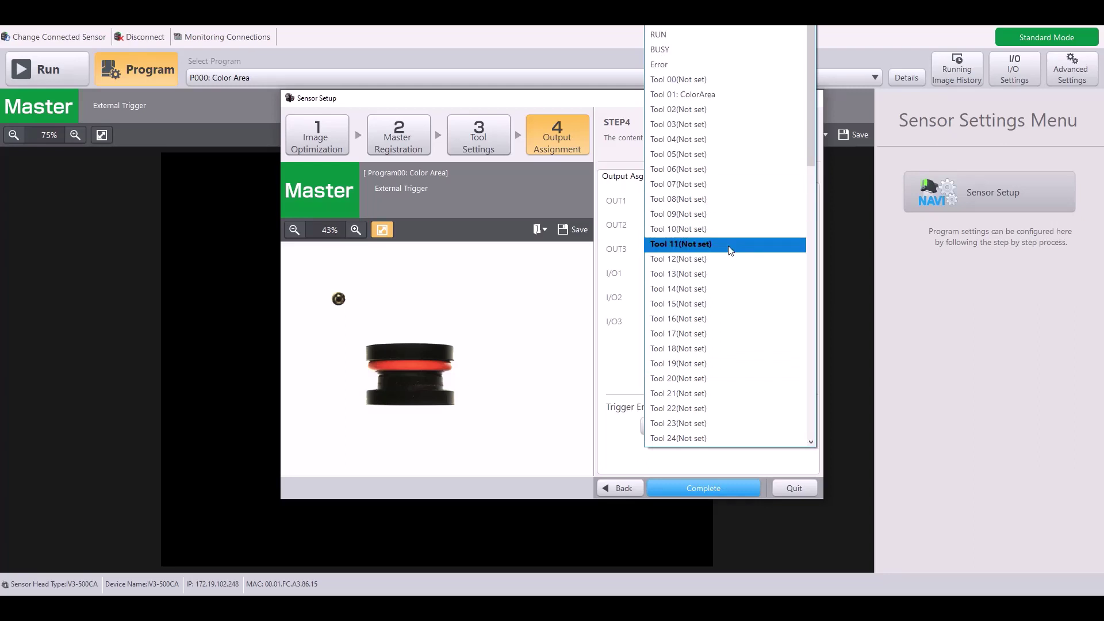
scroll(729, 250, down, 4)
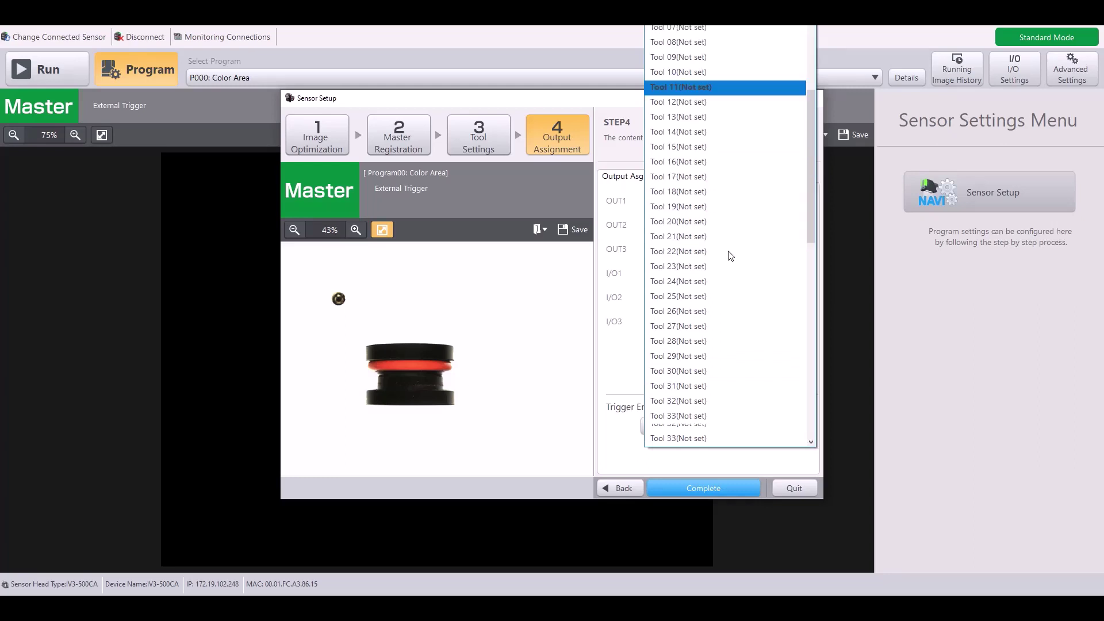
scroll(727, 257, up, 5)
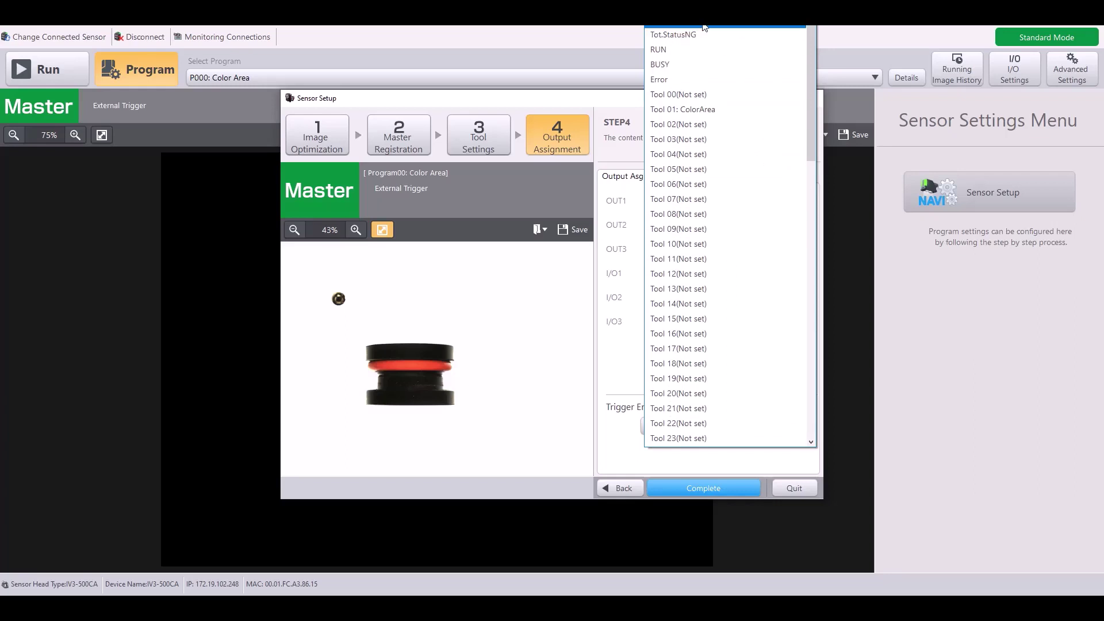
click(742, 92)
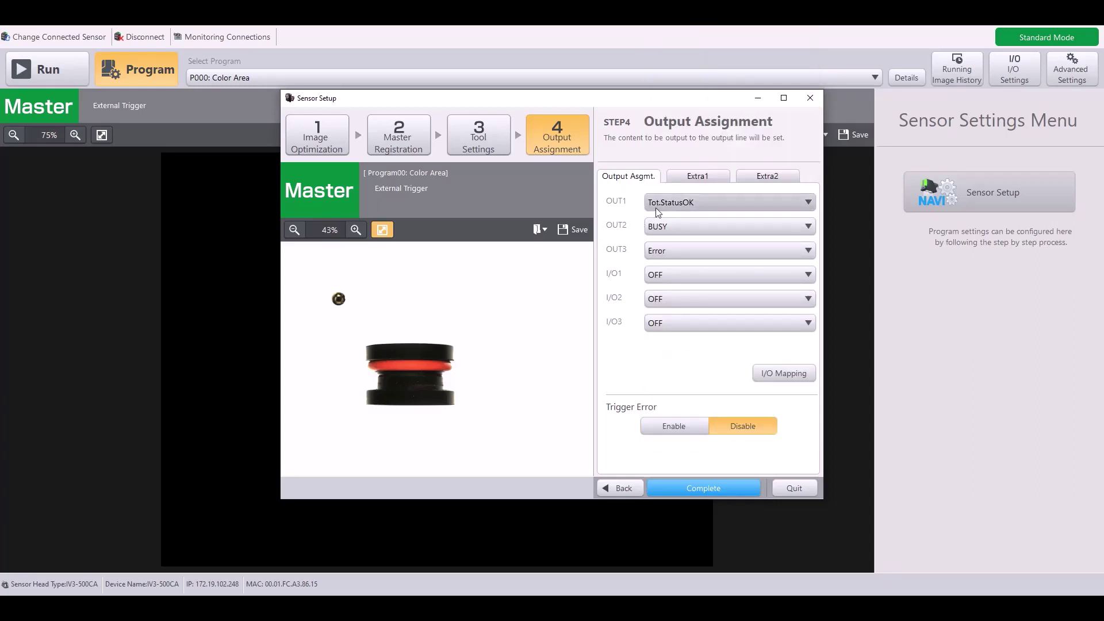
click(703, 203)
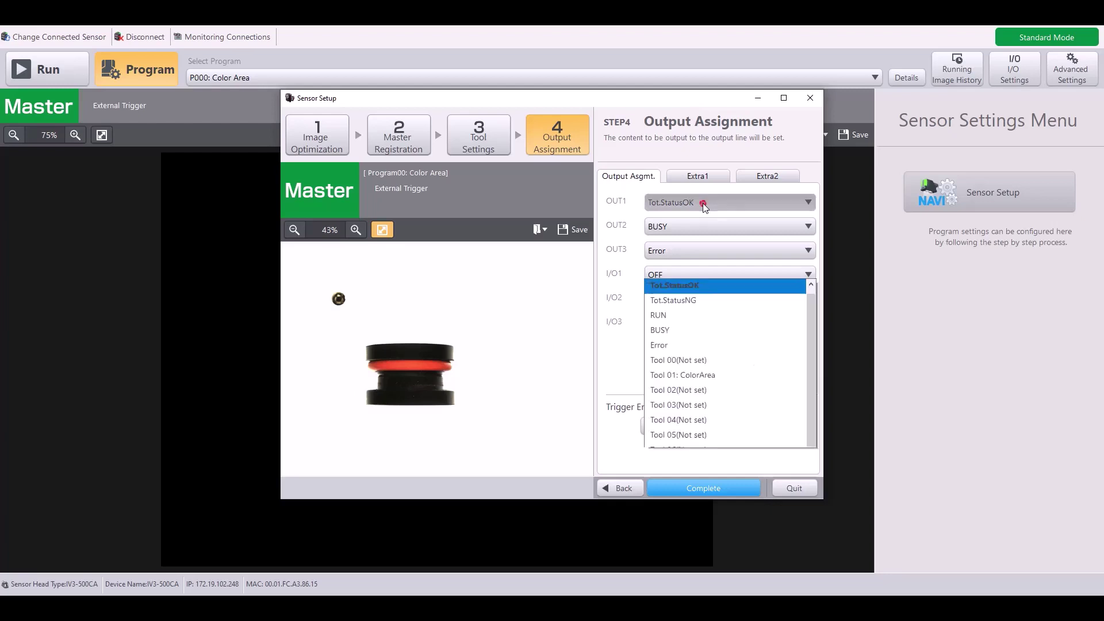
click(692, 26)
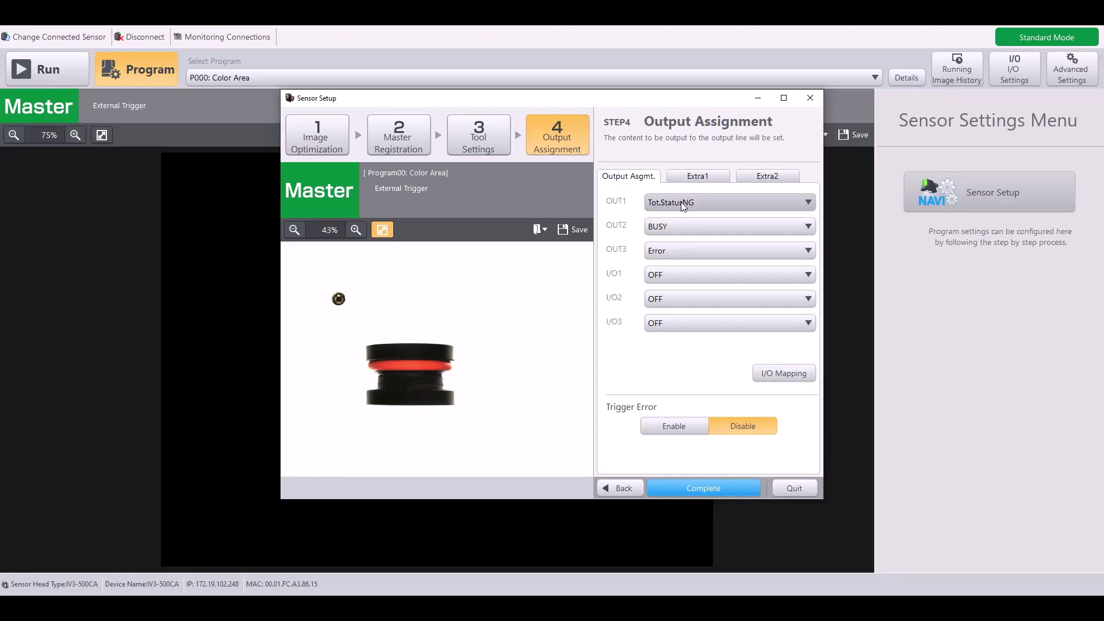
click(696, 202)
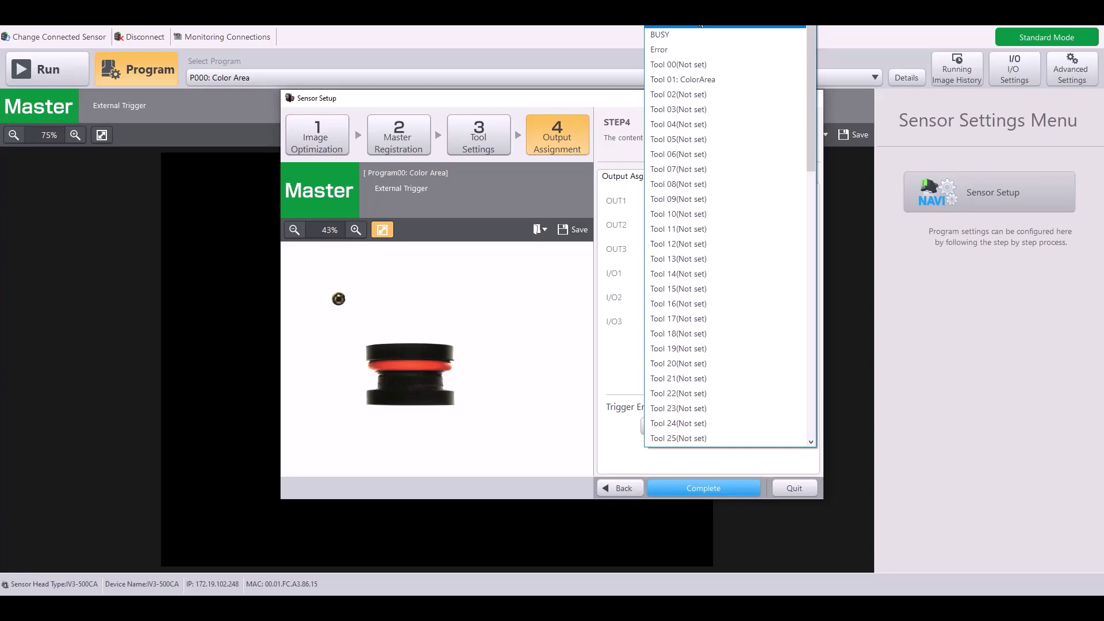
scroll(725, 230, up, 2)
- Assign Tot.StatusOK to OUT1, Tool 01: ColorArea to I/O1 and Tool 02 to I/O2
click(673, 30)
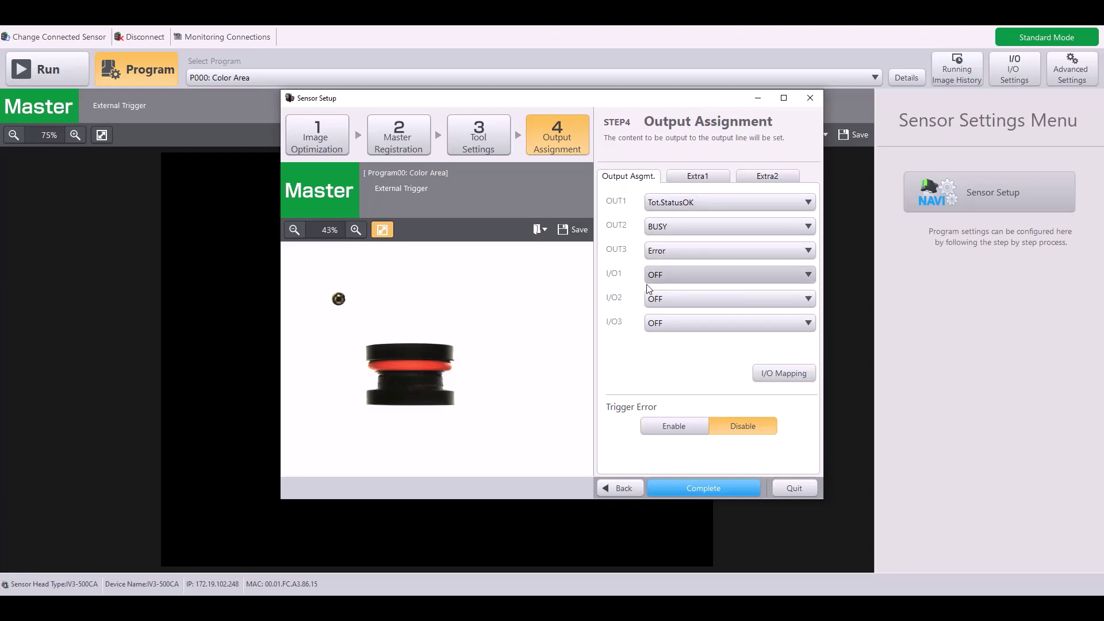
click(680, 273)
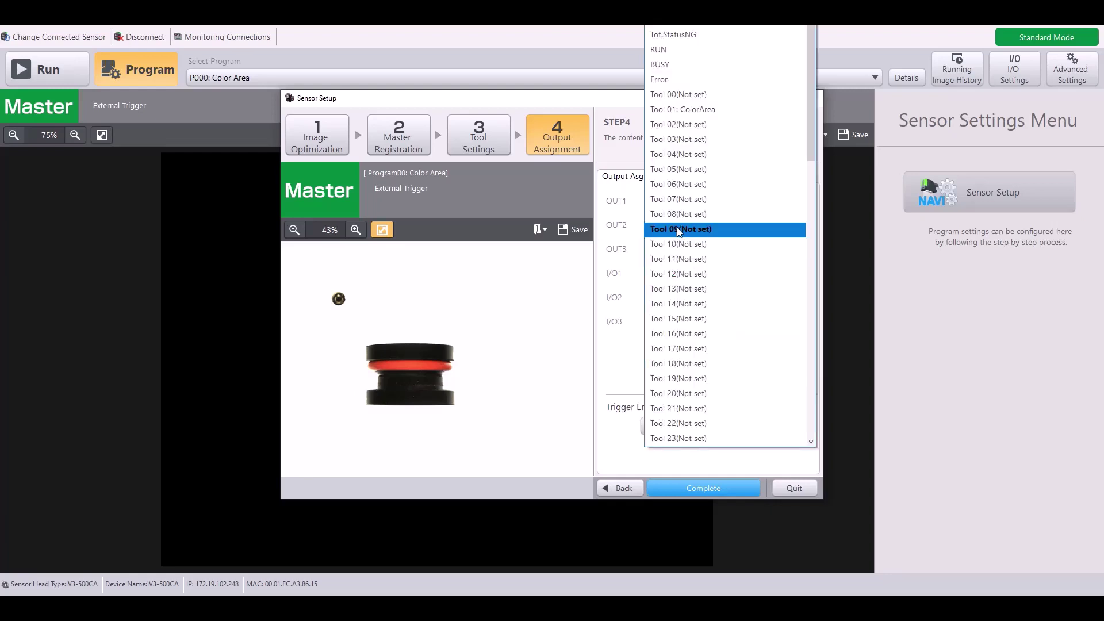
click(682, 110)
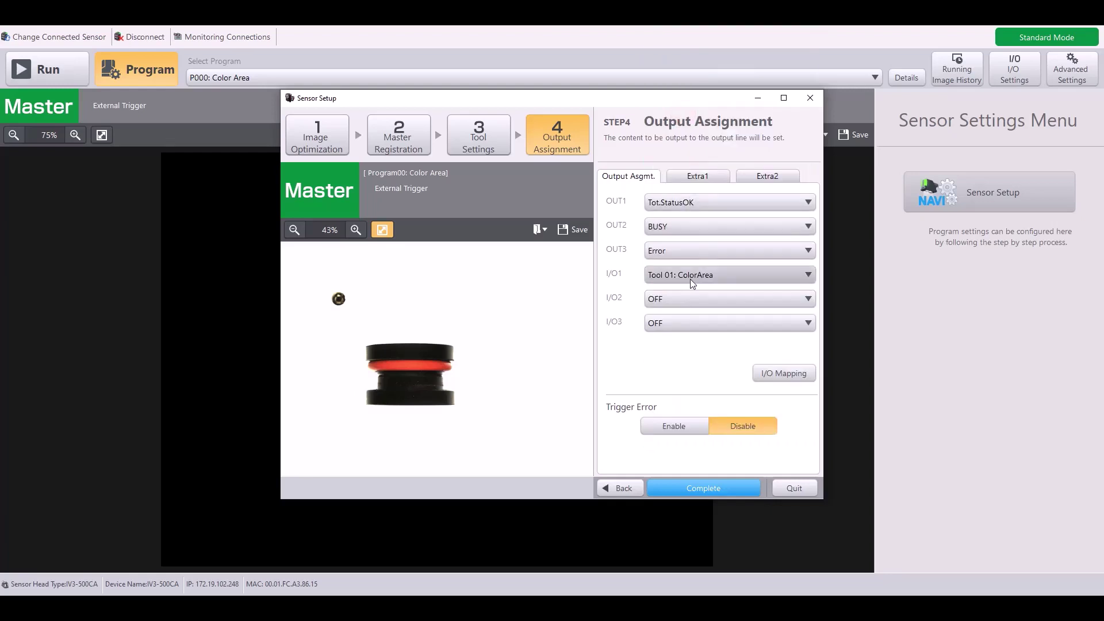
click(687, 300)
click(684, 138)
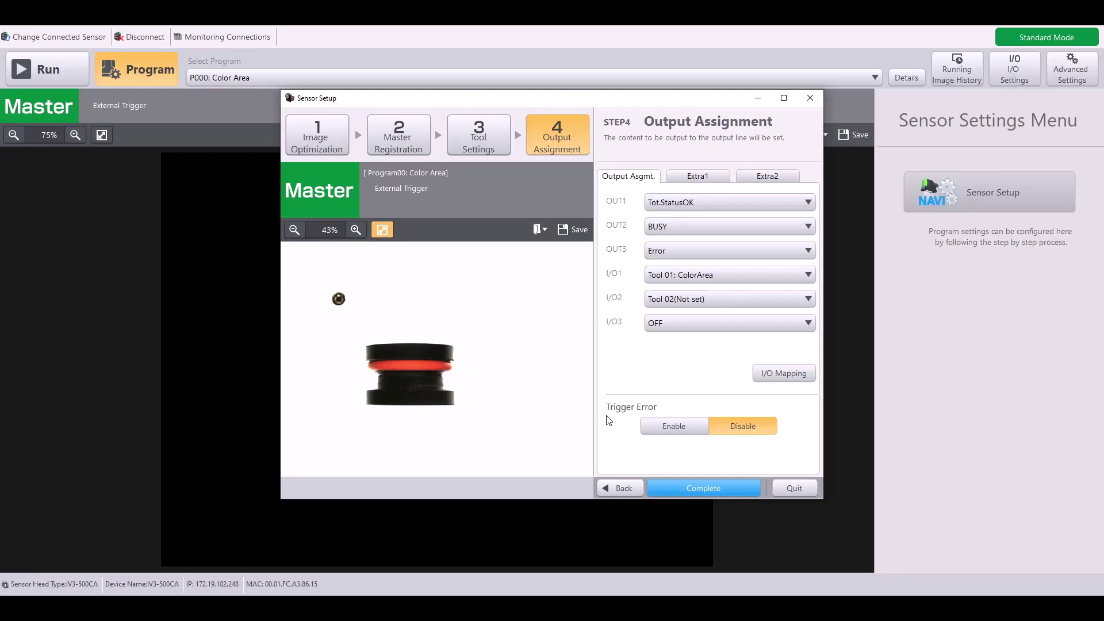
- Leave the Trigger Error output set to Disable
click(674, 428)
click(737, 431)
click(701, 428)
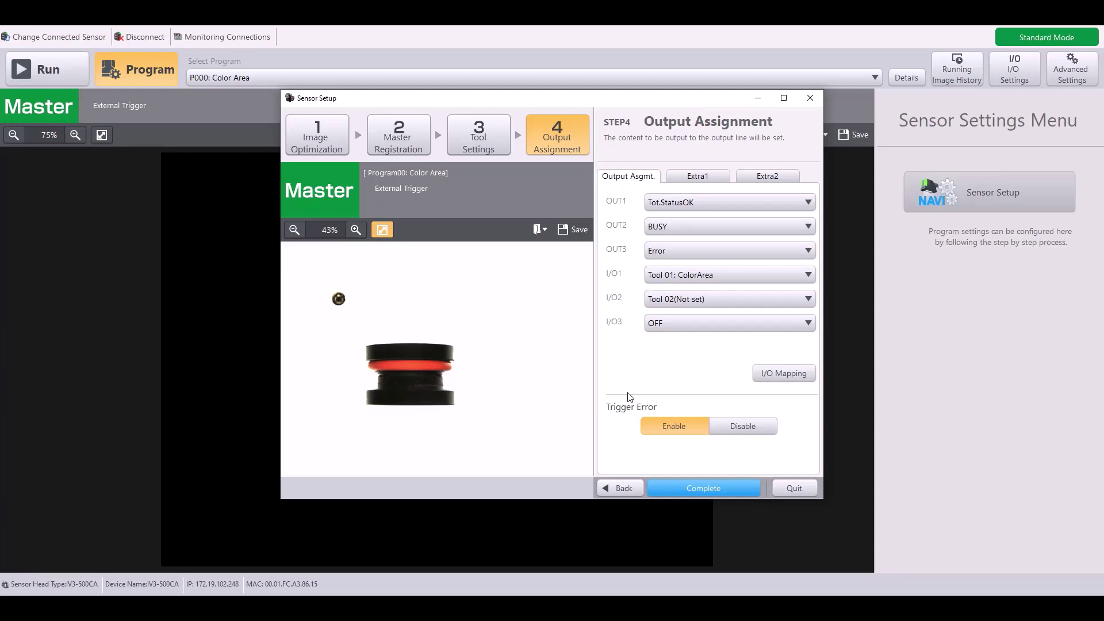
click(731, 423)
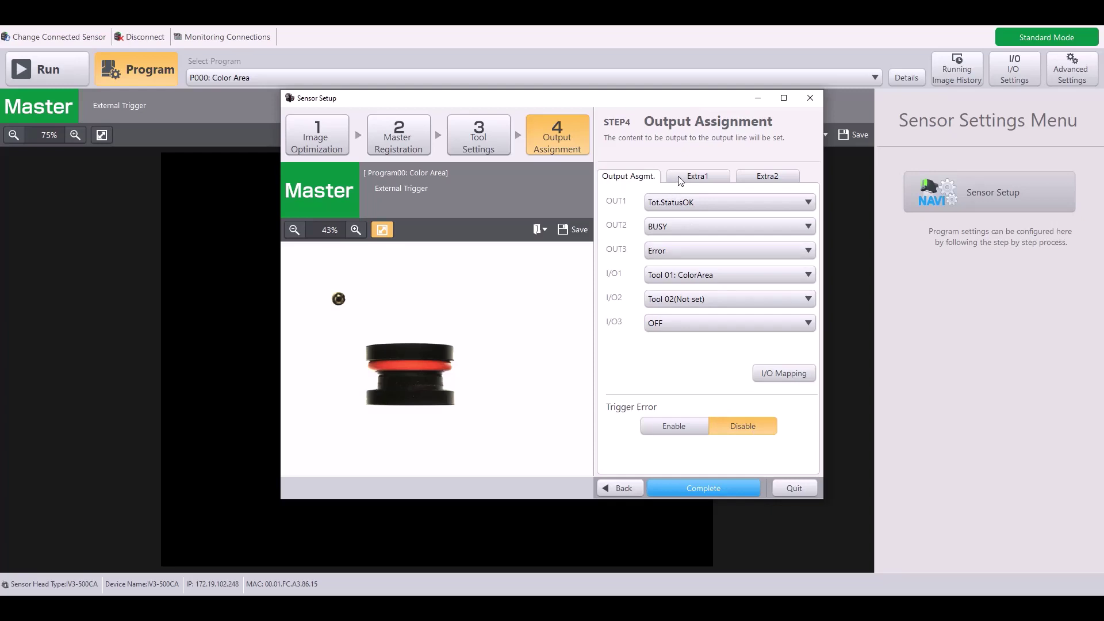
- On the Extra1 tab, set Total Status Conditions to Logic 1, leaving its settings unchanged
click(708, 177)
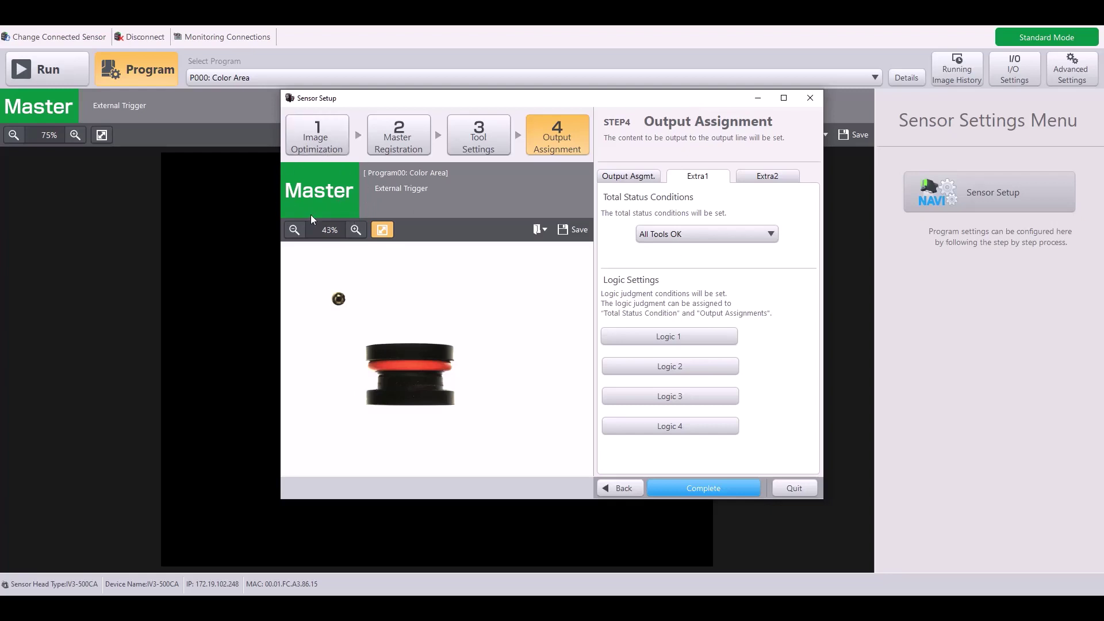
click(684, 235)
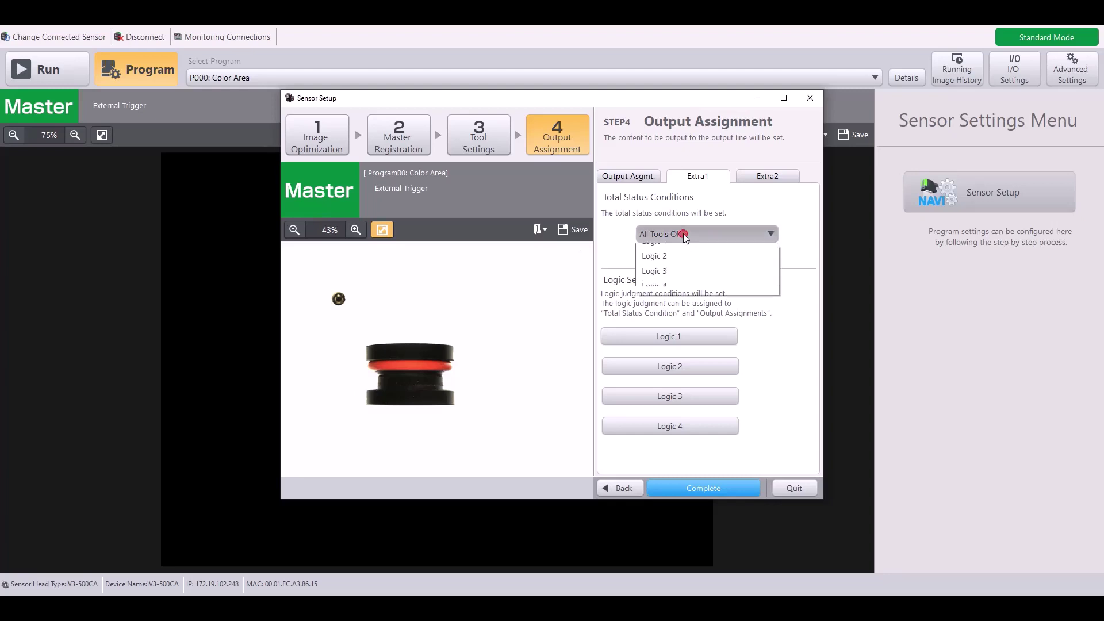
click(703, 251)
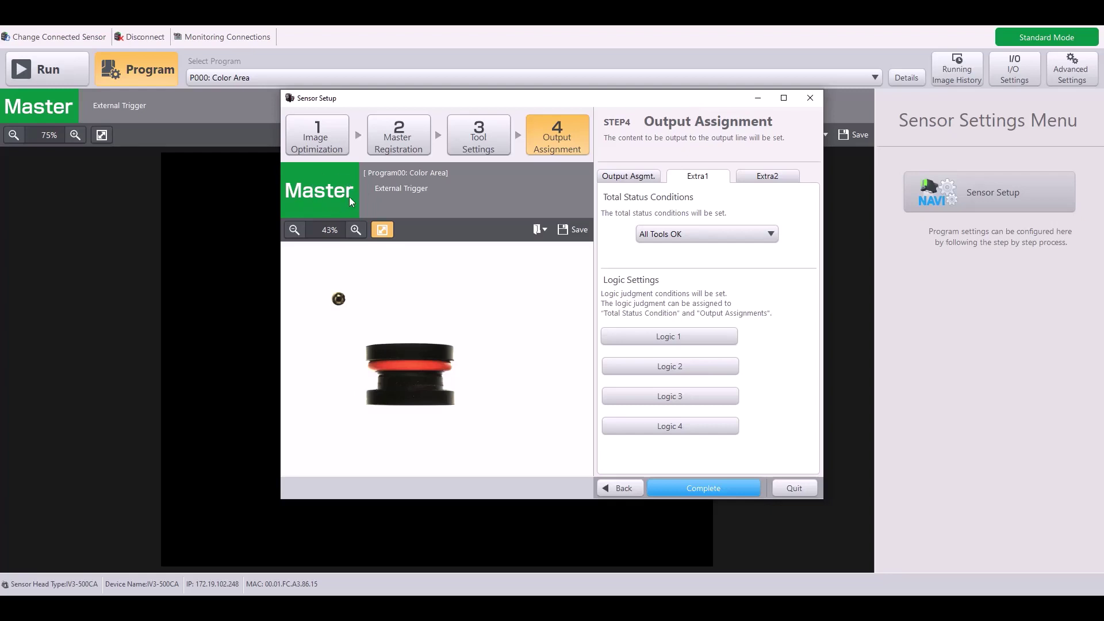
click(707, 234)
click(681, 262)
click(694, 239)
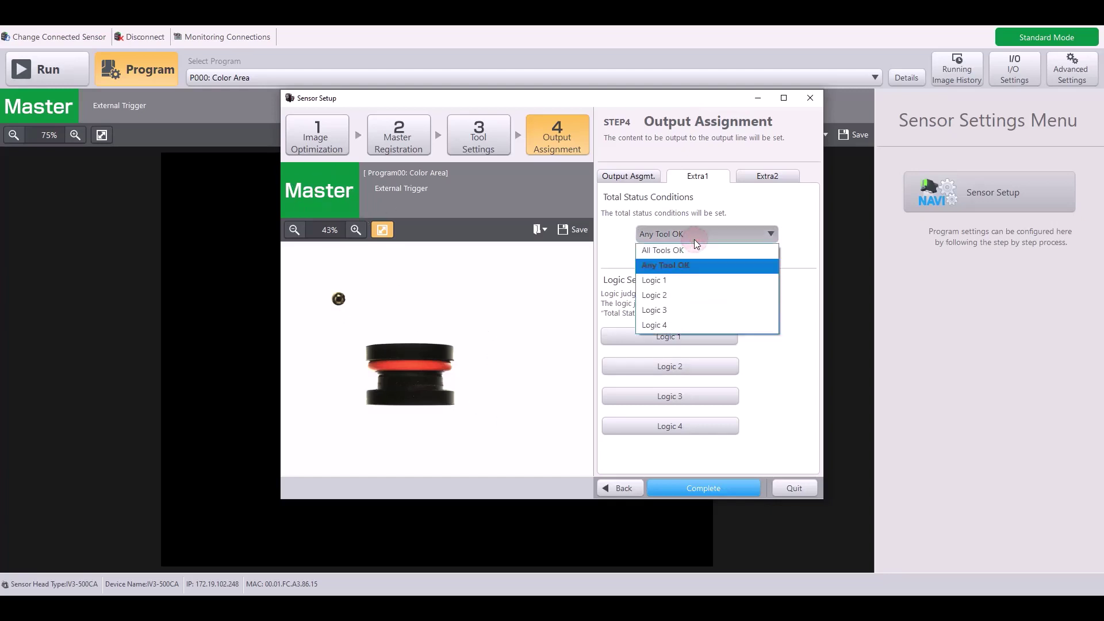
click(684, 283)
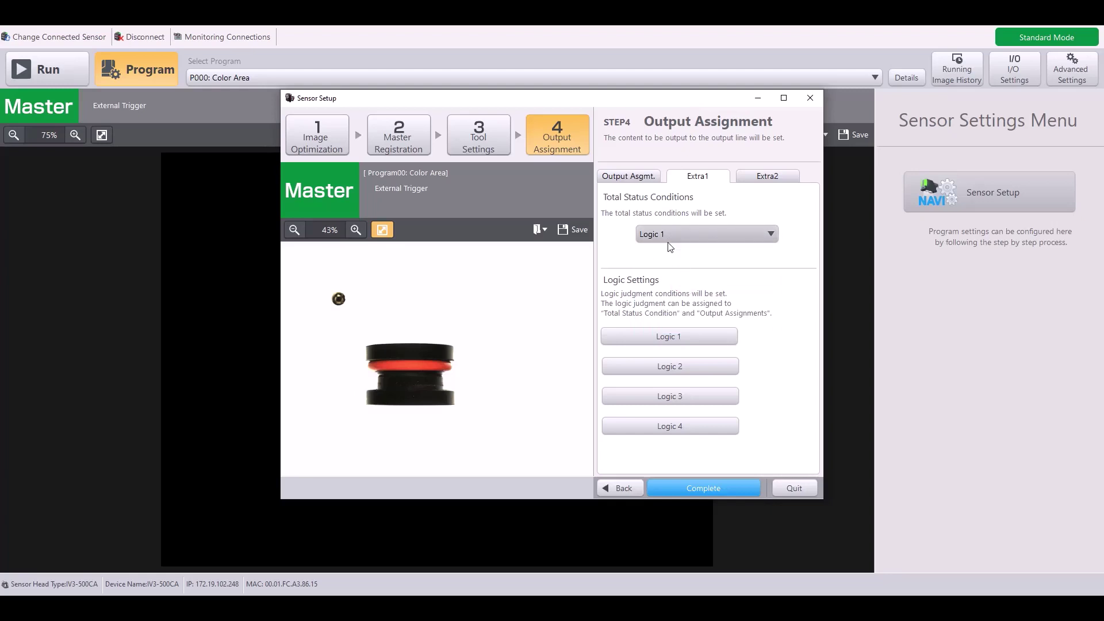
click(695, 336)
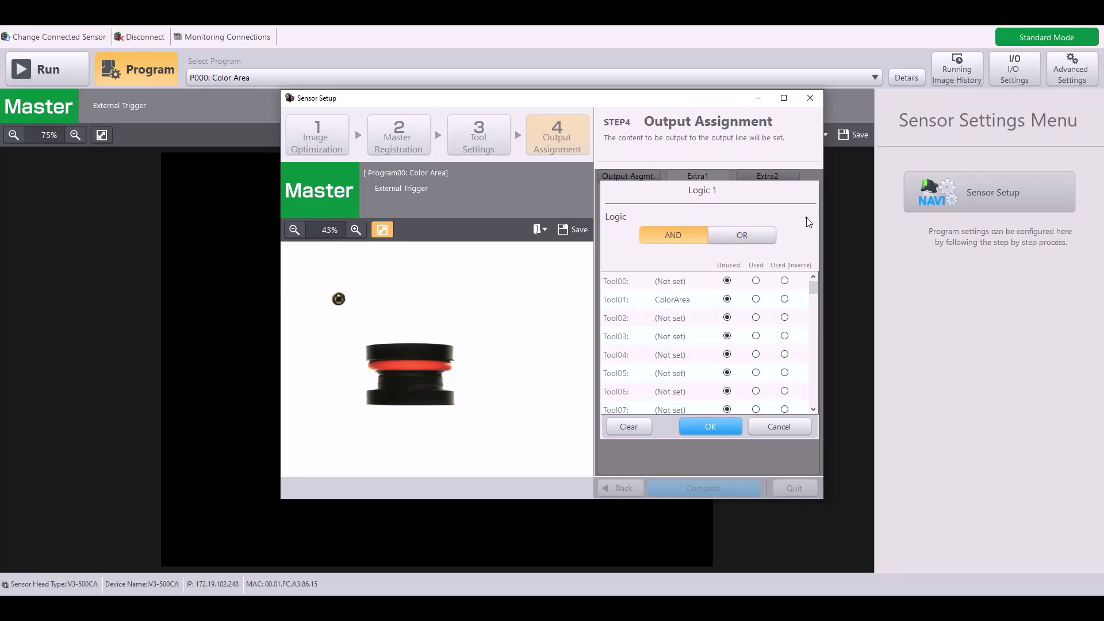
click(769, 425)
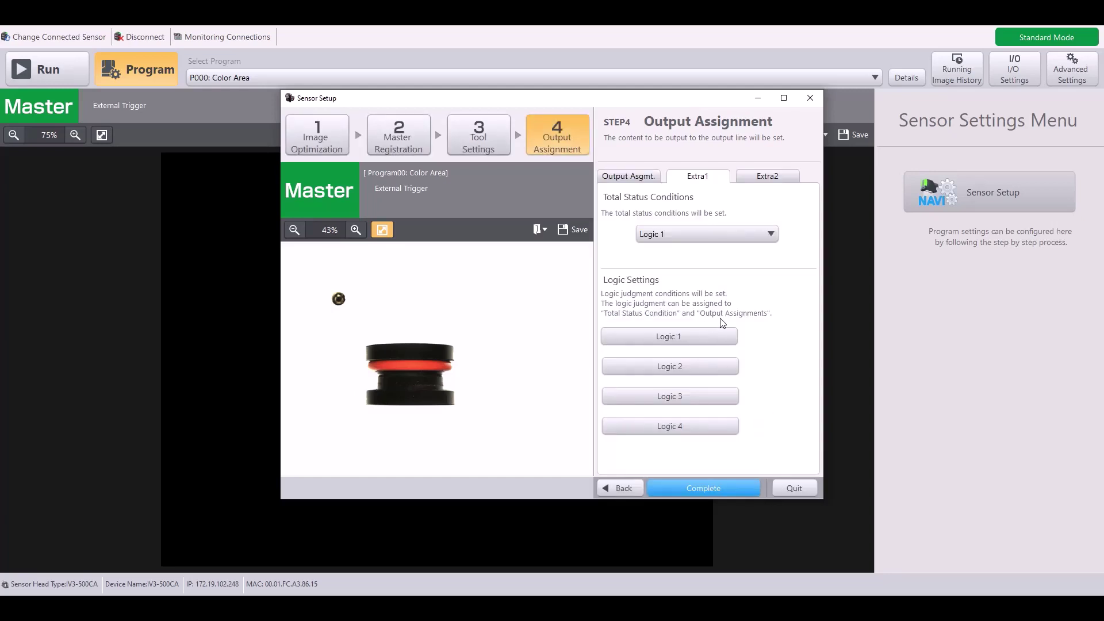
- Review the Extra2 auto-switching settings, then complete the wizard and save the program changes
click(747, 178)
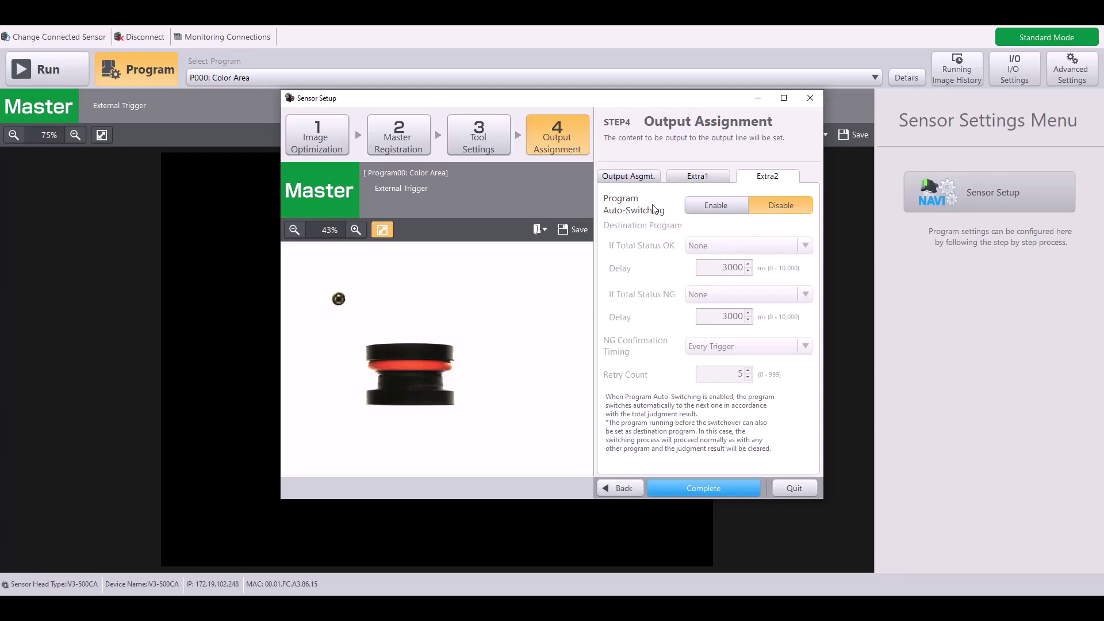
click(640, 179)
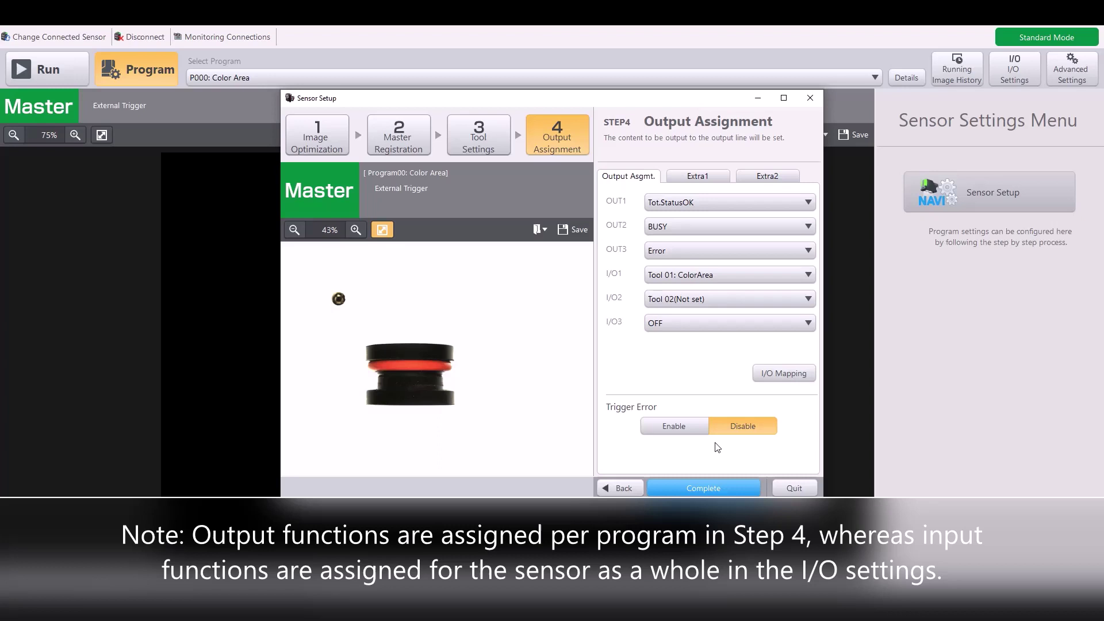
click(718, 486)
click(507, 372)
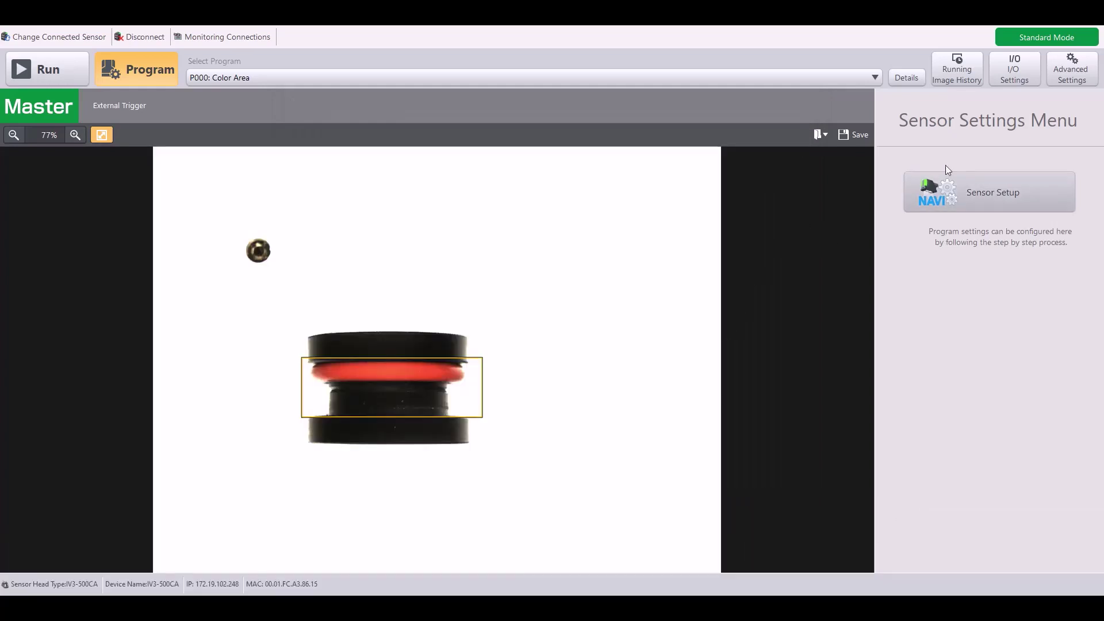
- In I/O Settings, set the outputs to One-Shot with a 500 ms ON time
click(1004, 82)
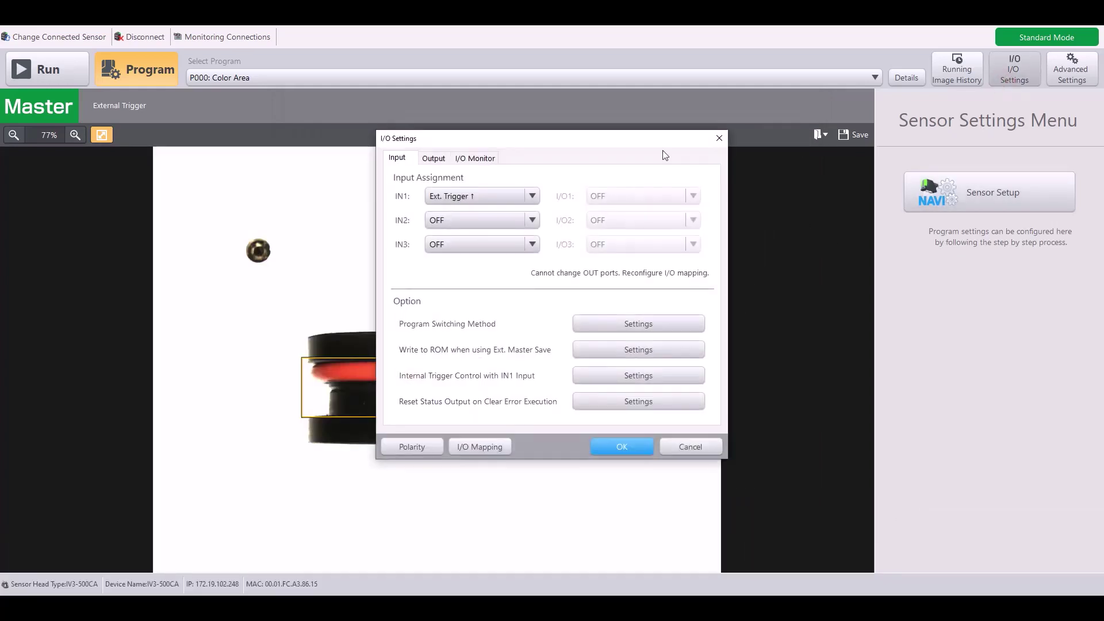
click(442, 161)
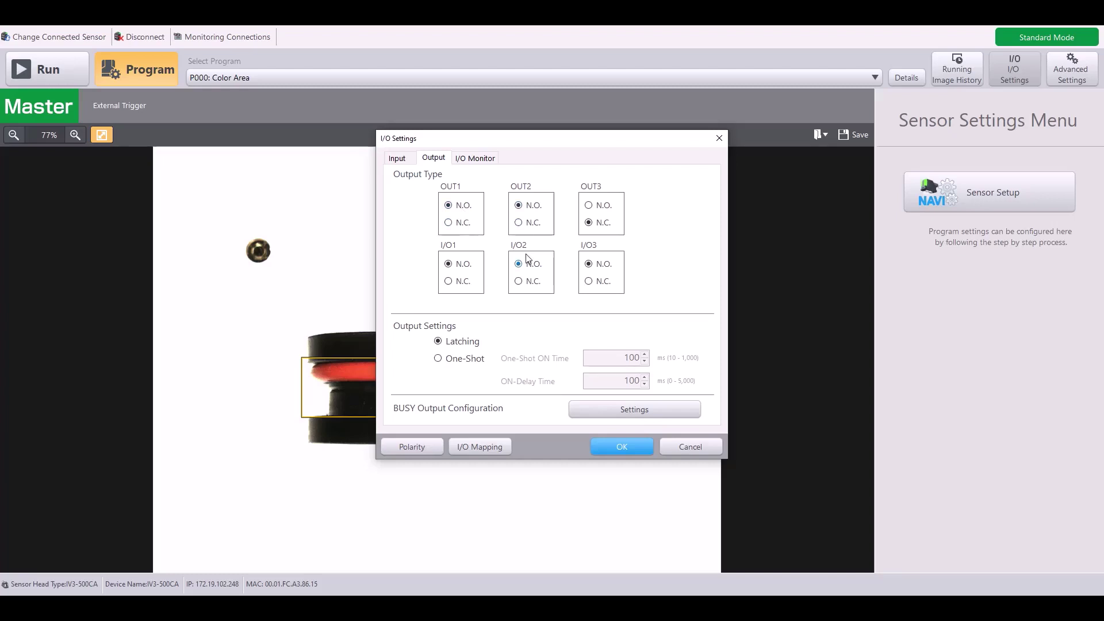
click(439, 359)
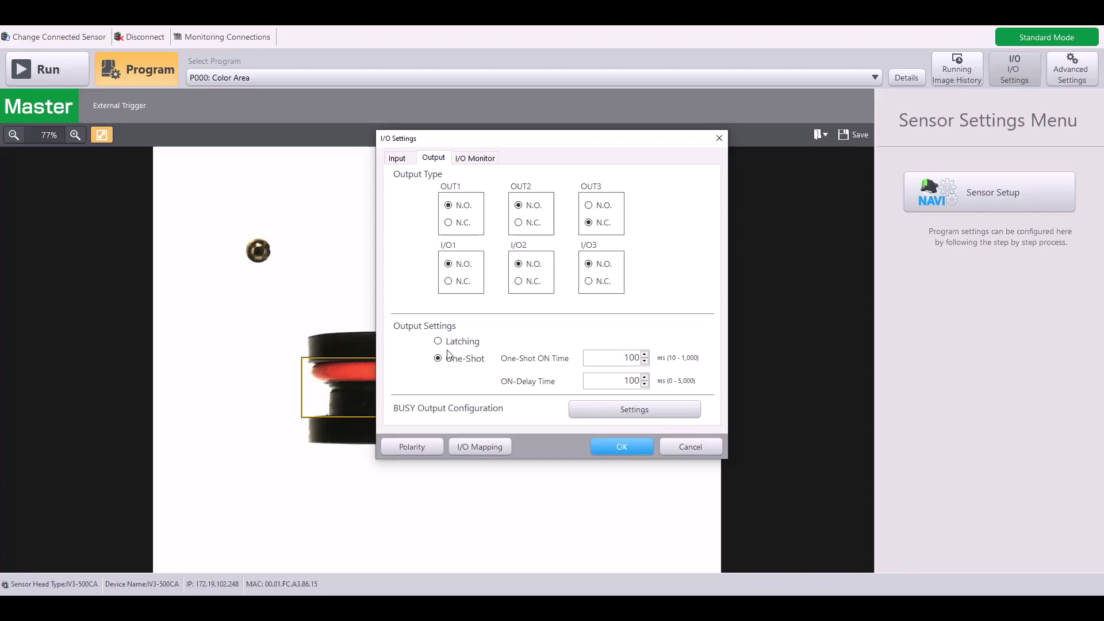
click(441, 342)
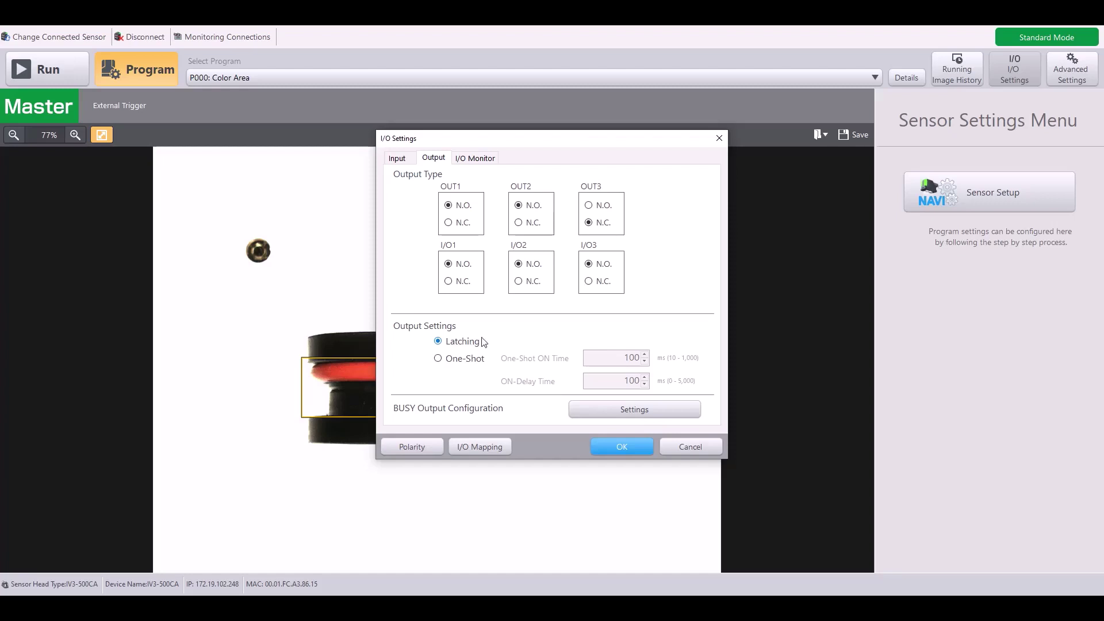
click(448, 367)
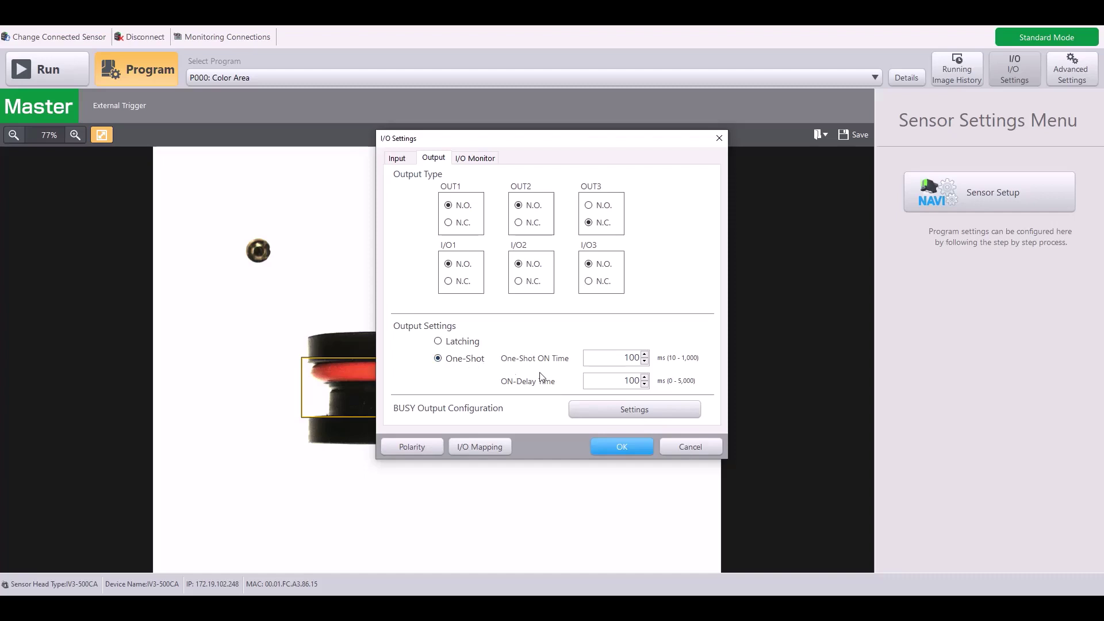
double_click(625, 360)
text(500)
drag(592, 382, 671, 390)
- Keep the 100 ms ON-delay, then toggle OUT1 and OUT2 from the I/O Monitor
click(543, 322)
click(482, 160)
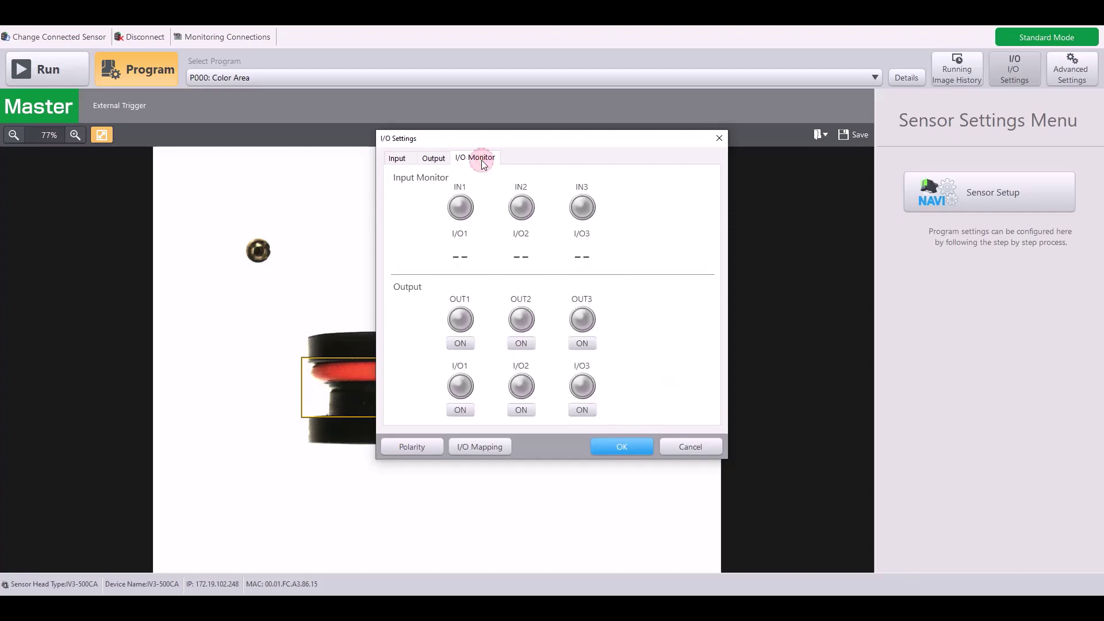
click(457, 343)
click(458, 344)
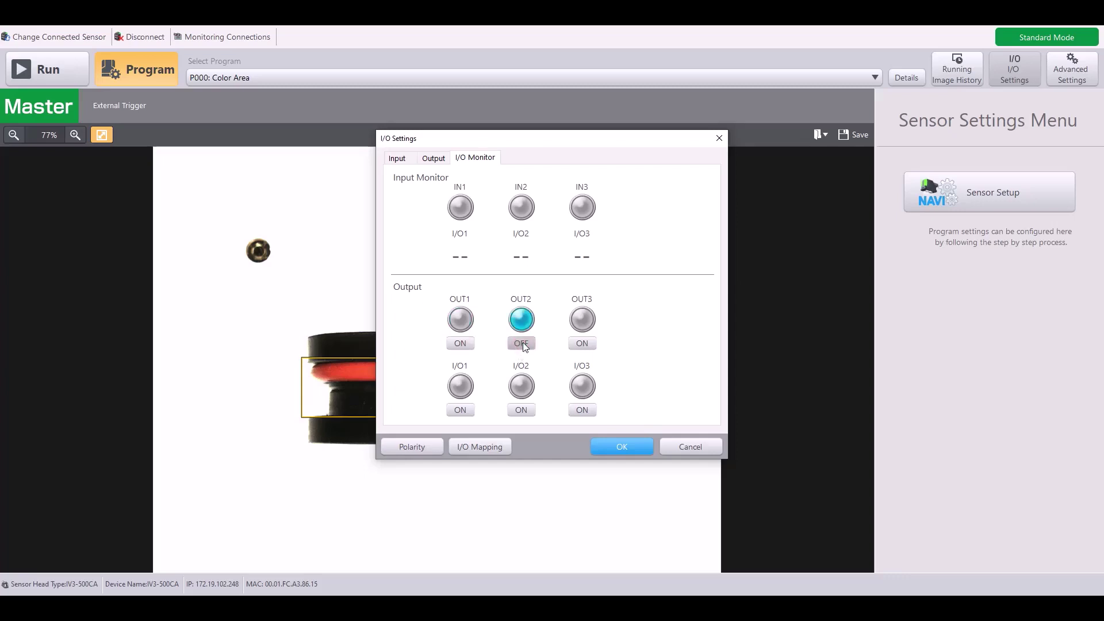
click(523, 344)
- Apply the I/O settings with OK, returning to the P000: Color Area master image
click(621, 446)
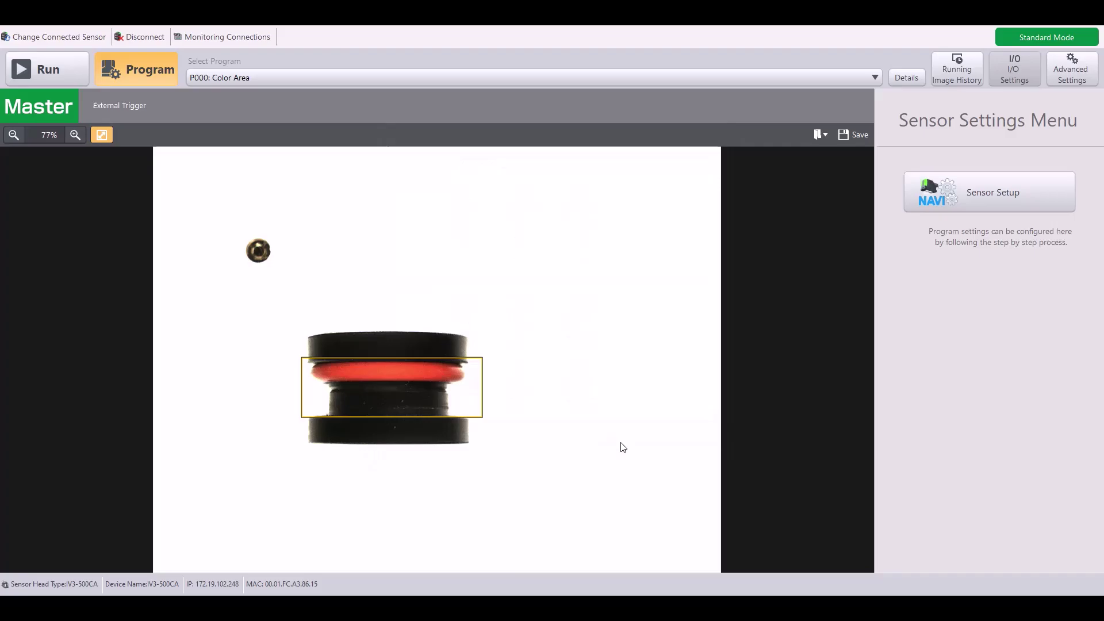